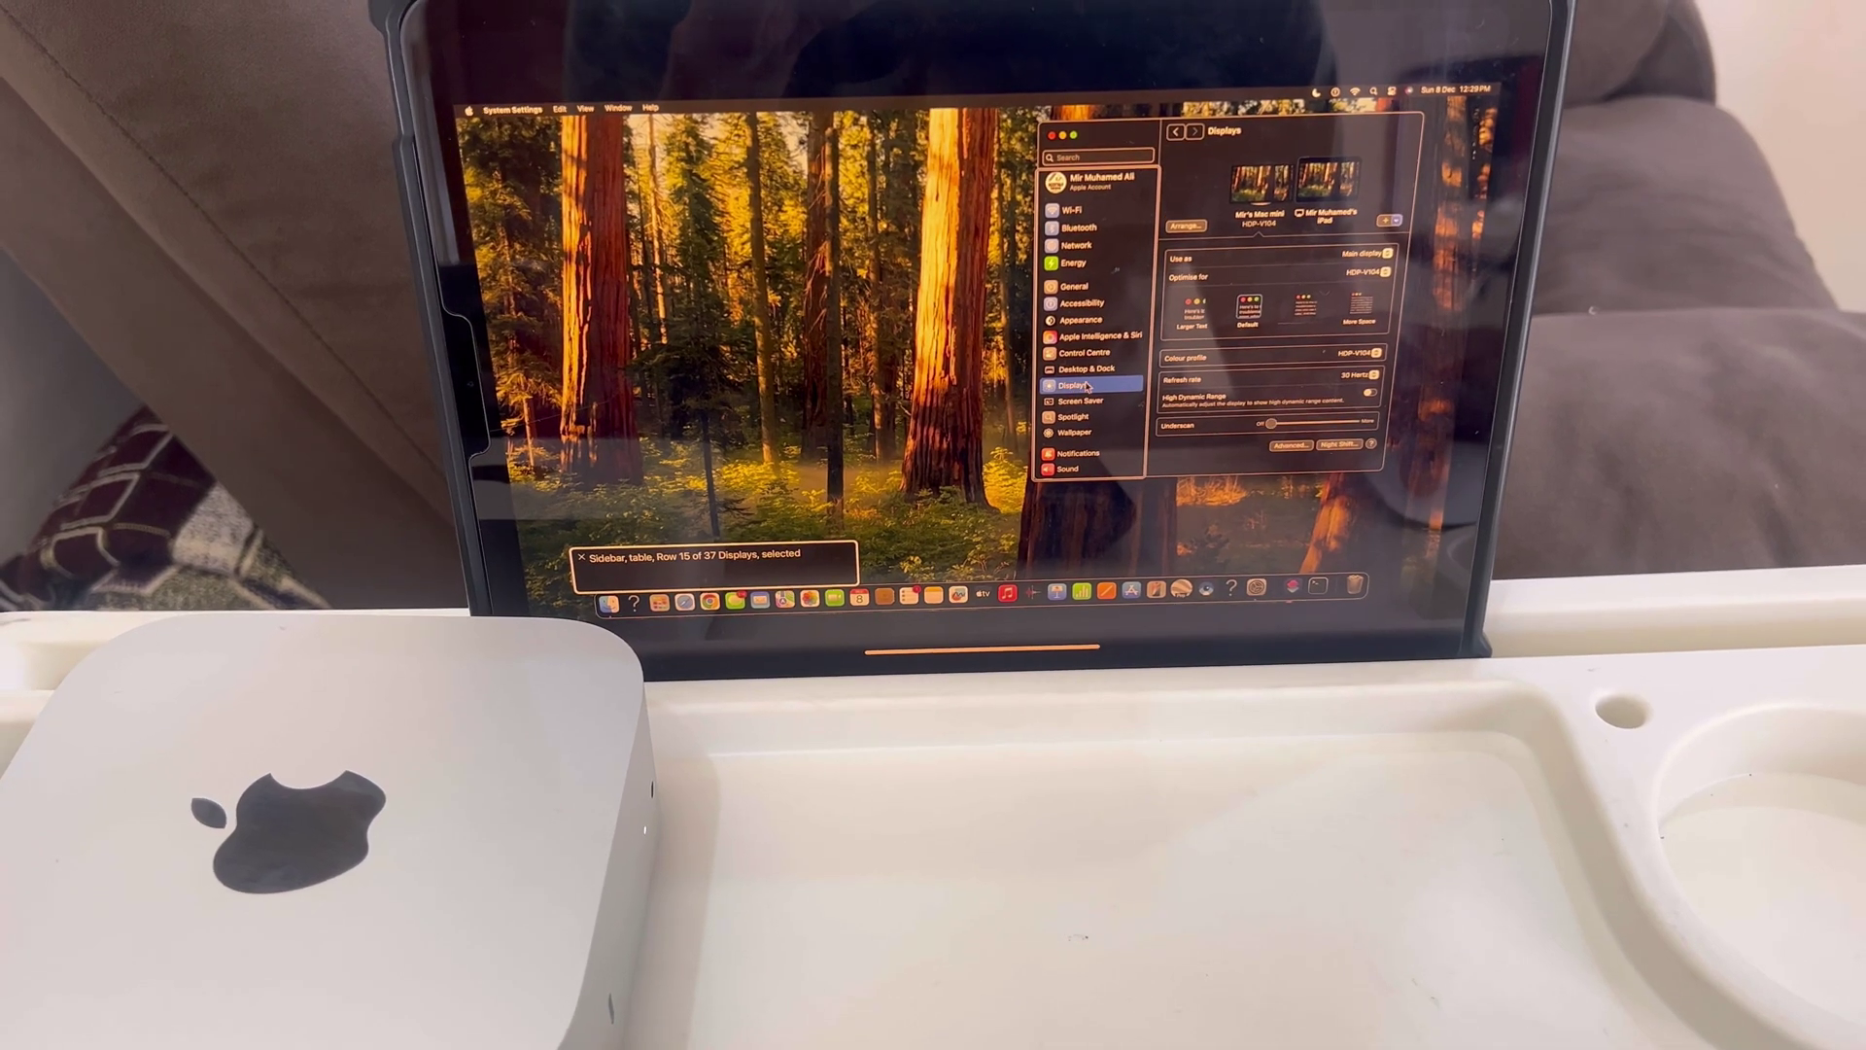
With VoiceOver, reach the Displays Add pop-up and open its menu listing the iPad.
key("ctrl+alt+Right")
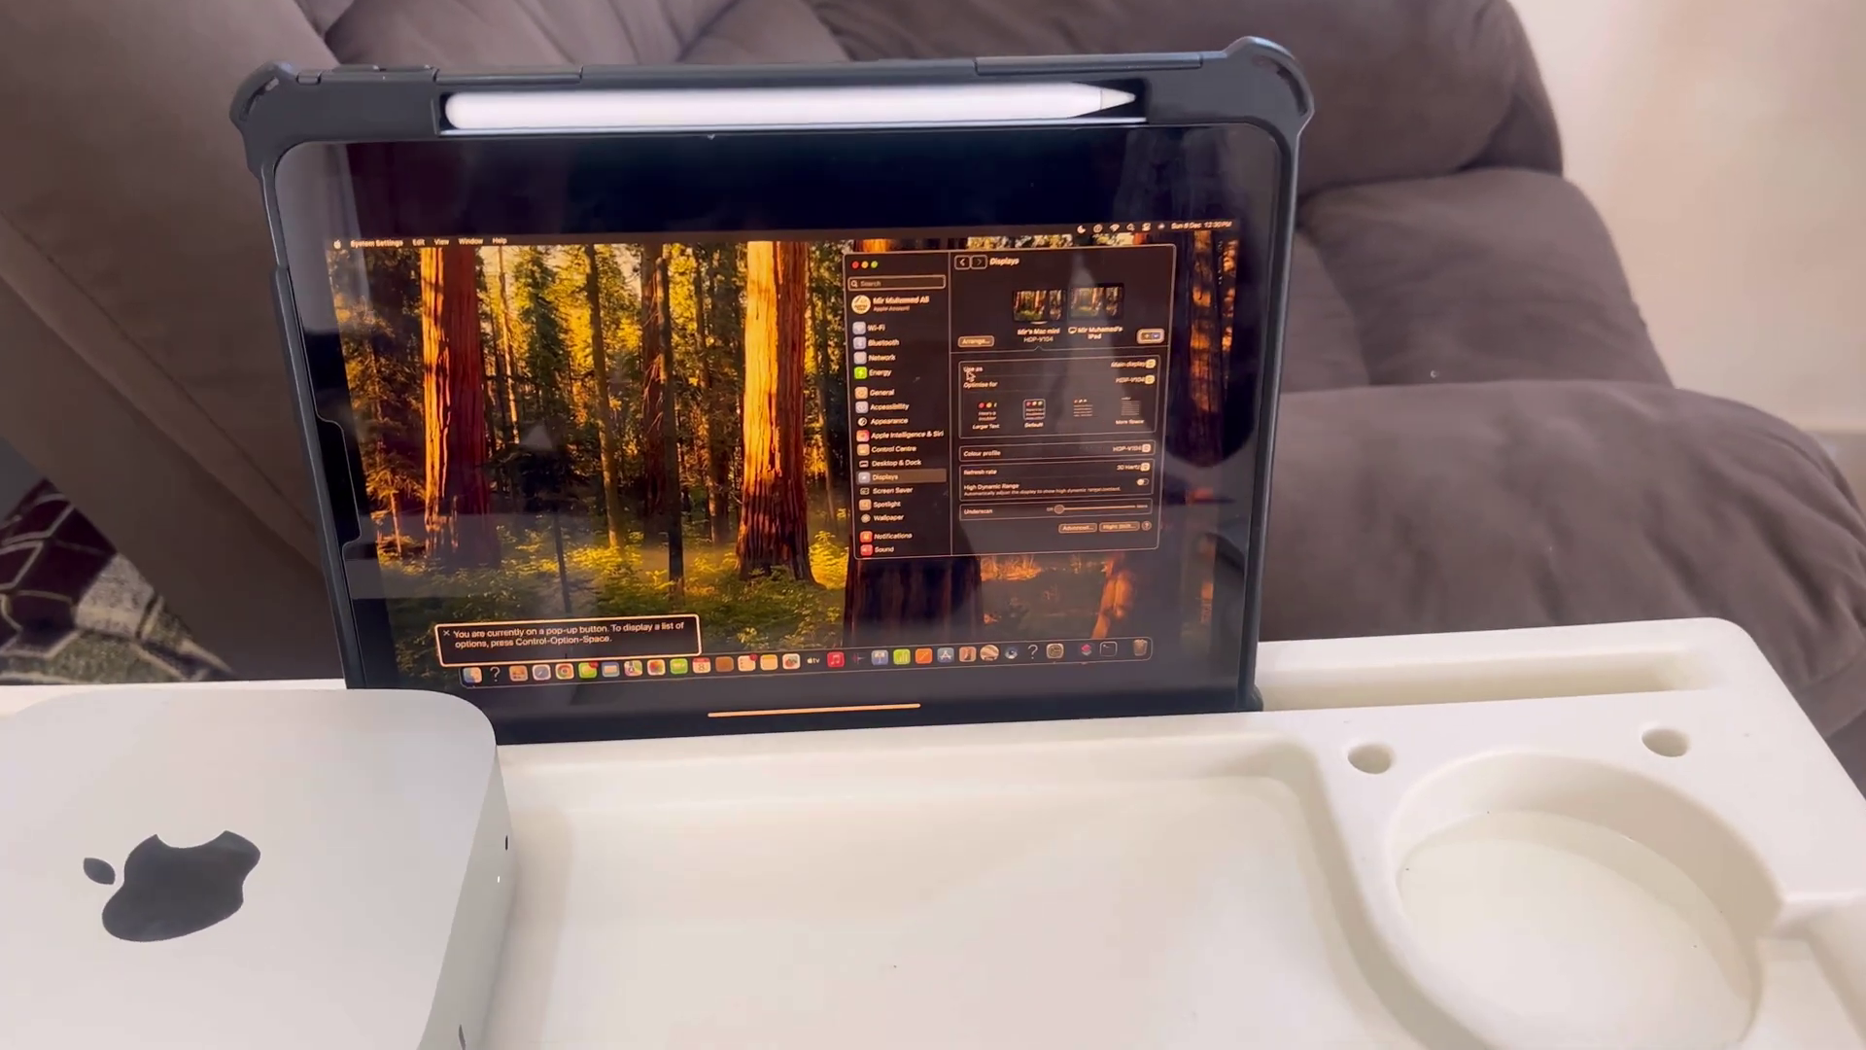
key("ctrl+alt+Right")
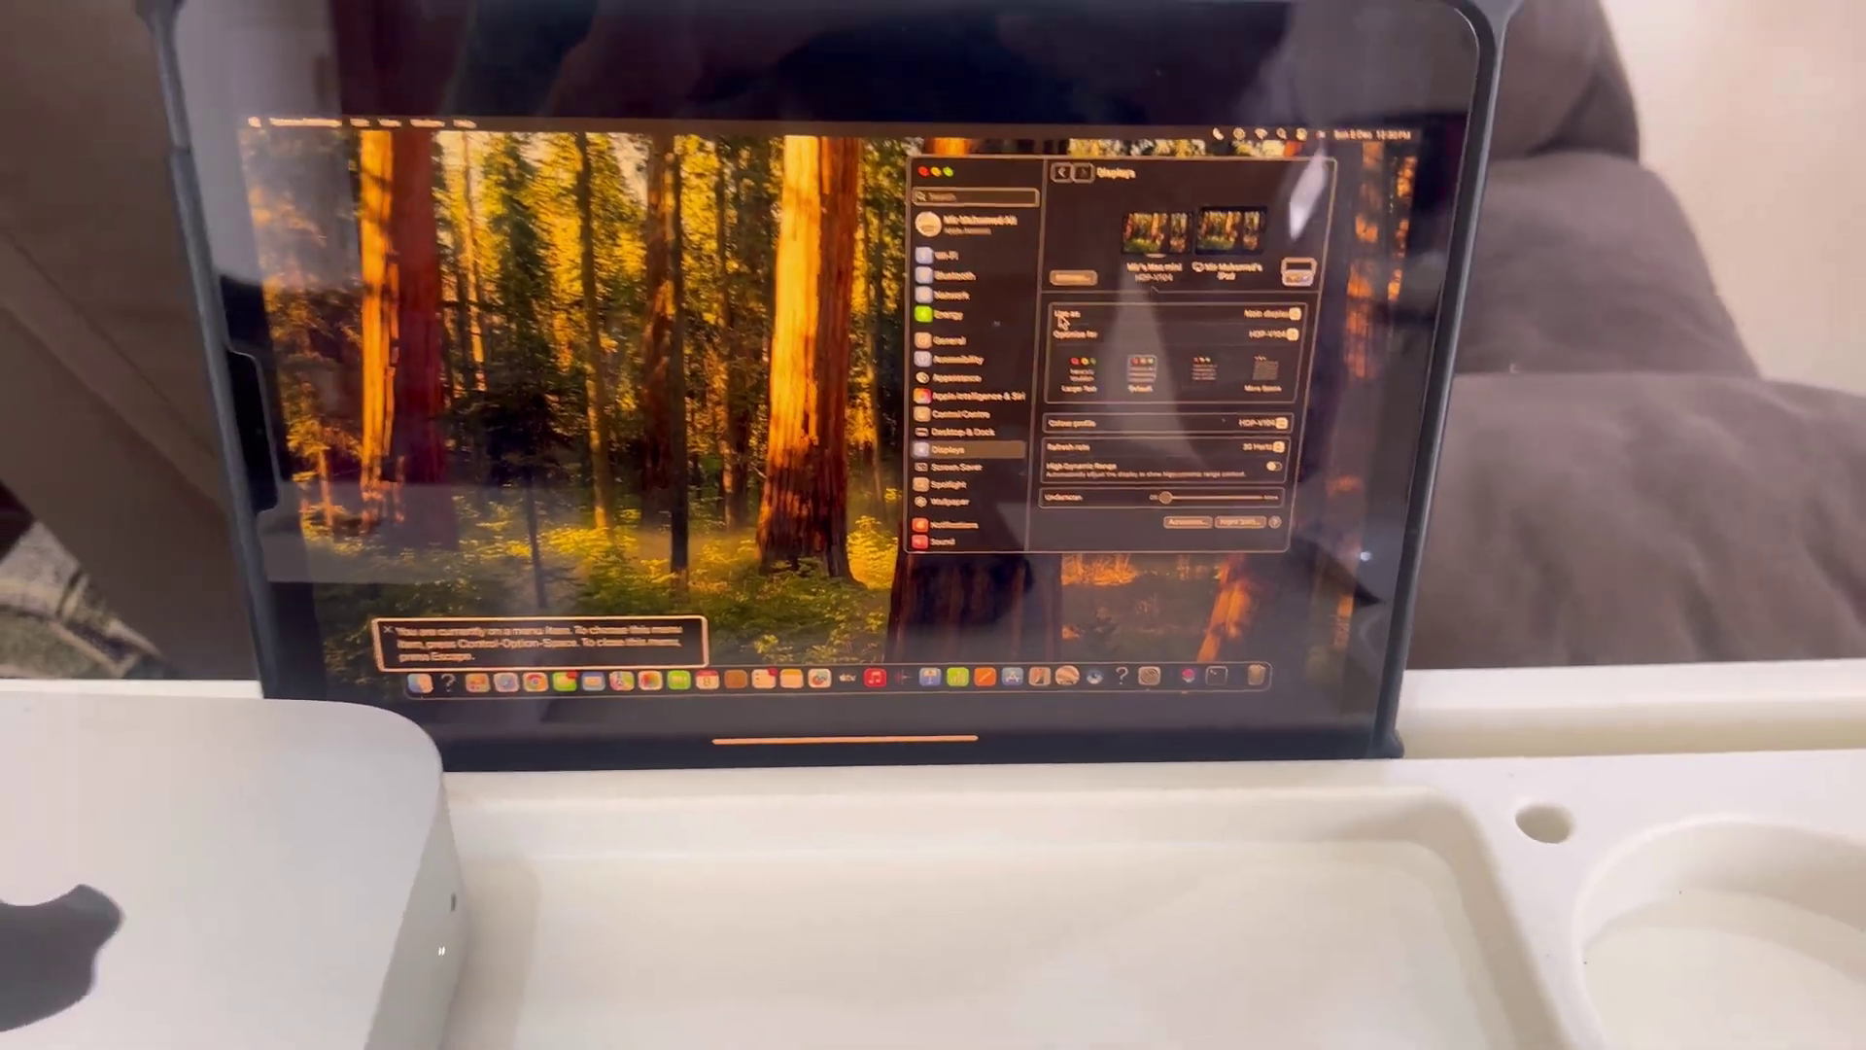
key("Escape")
key("ctrl+alt+space")
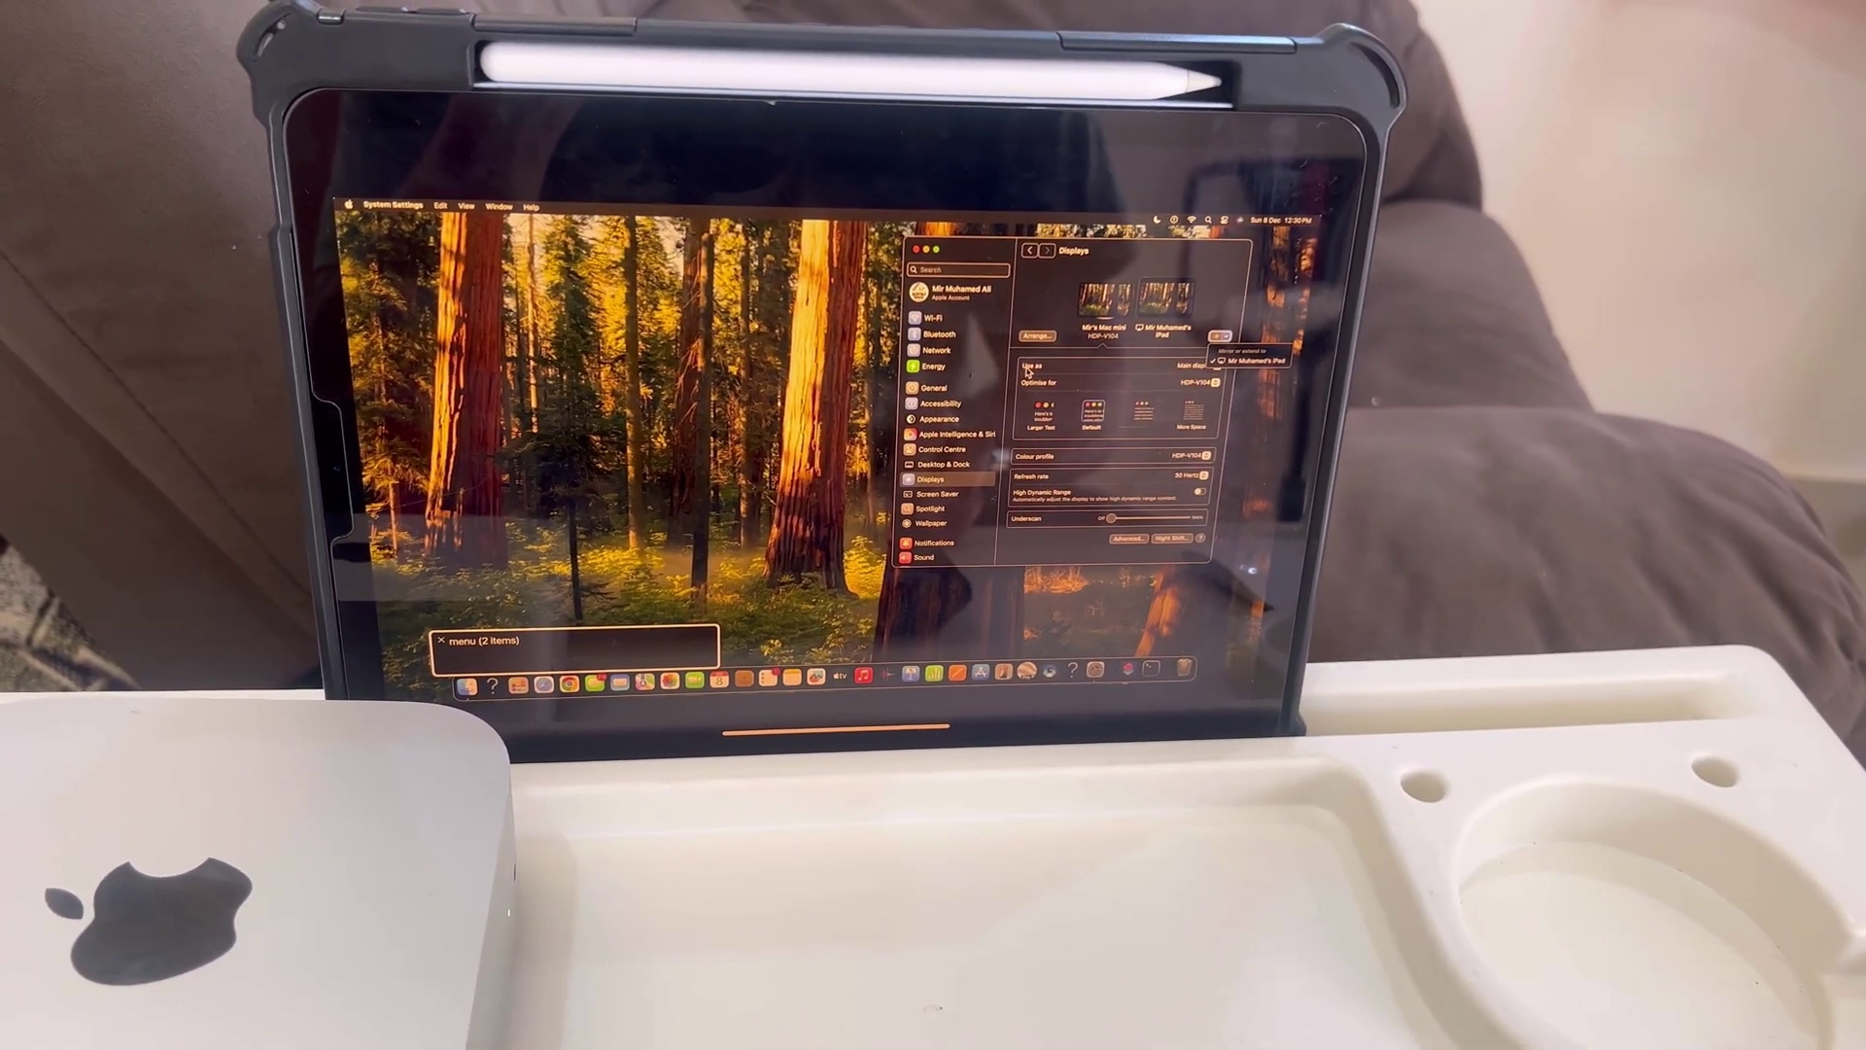